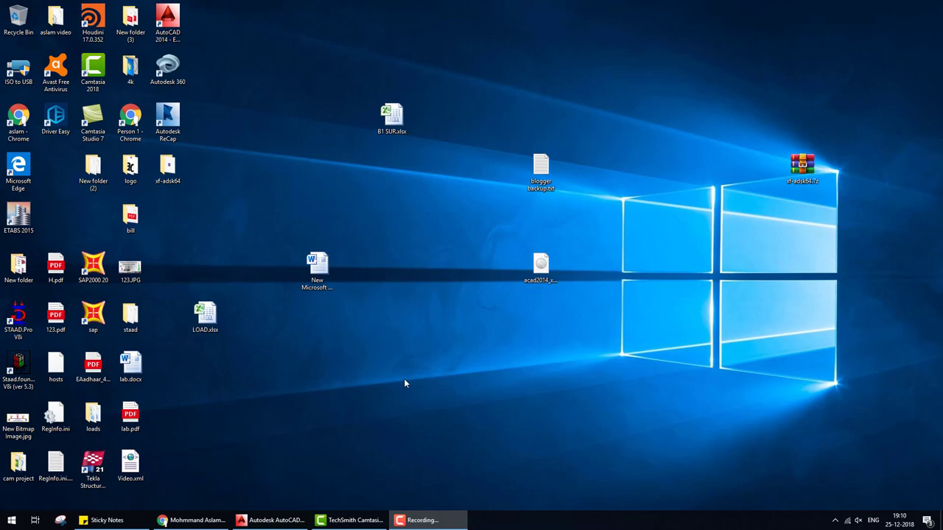
Launch AutoCAD 2014 from its desktop shortcut.
double_click(167, 23)
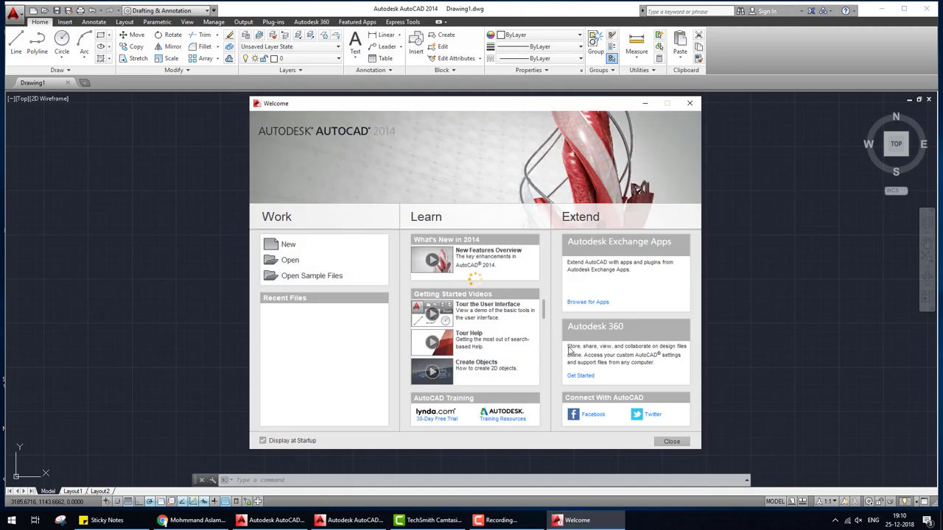
Dismiss the Welcome window to reveal the empty Drawing1 canvas.
click(672, 442)
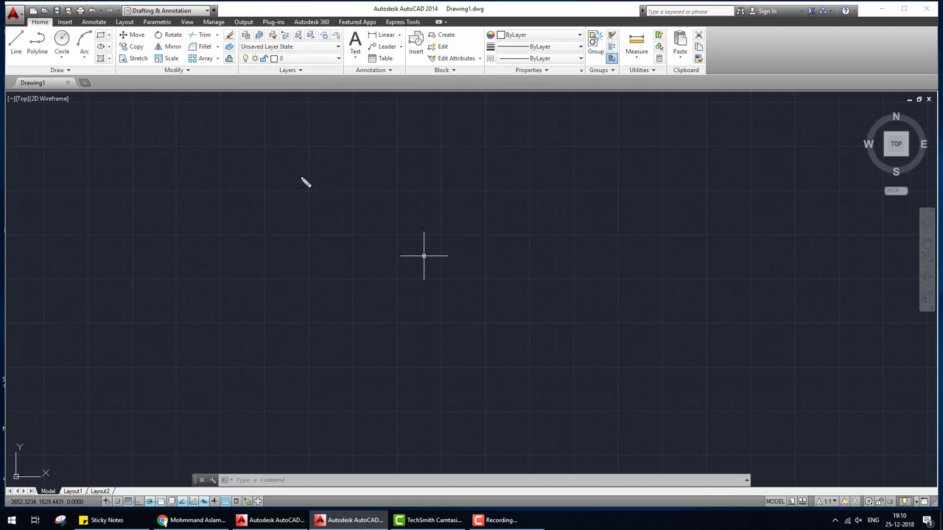
mouse_move(264, 144)
mouse_down()
mouse_move(255, 336)
mouse_move(608, 339)
mouse_up()
mouse_move(335, 323)
mouse_down()
mouse_move(578, 322)
mouse_move(576, 200)
mouse_move(529, 186)
mouse_move(306, 187)
mouse_up()
mouse_move(281, 166)
mouse_down()
mouse_move(582, 170)
mouse_move(590, 328)
mouse_move(275, 330)
mouse_move(277, 168)
mouse_up()
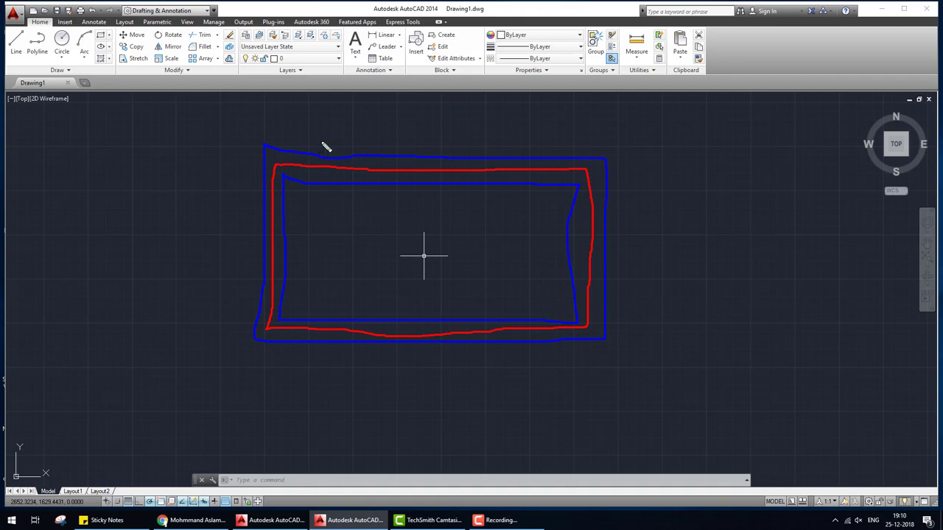
drag(263, 111, 273, 127)
drag(372, 127, 601, 118)
mouse_move(291, 219)
mouse_down()
mouse_move(573, 228)
mouse_move(555, 234)
mouse_up()
drag(614, 248, 606, 298)
drag(570, 253, 570, 290)
drag(597, 194, 640, 183)
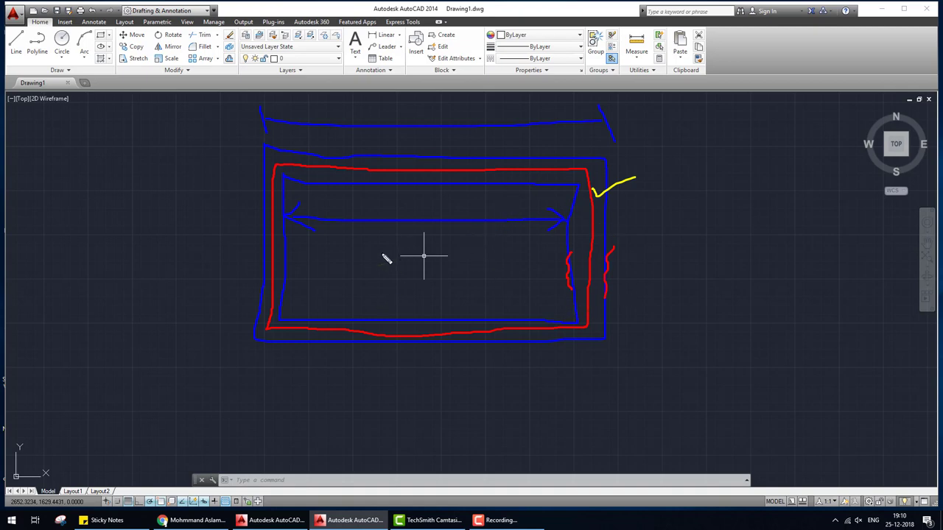
Clear the canvas, then start LINE with its first point placed in the drawing area.
key(Escape)
text(R)
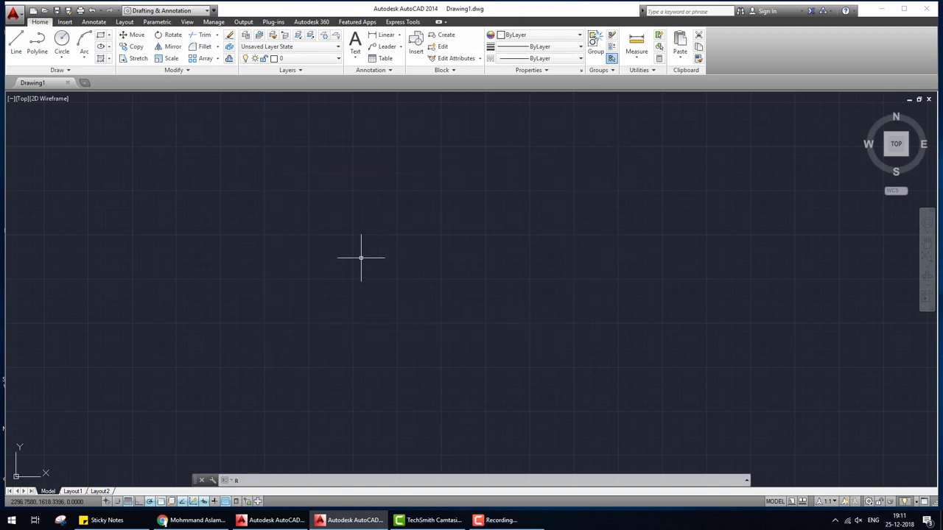
text(r)
key(Return)
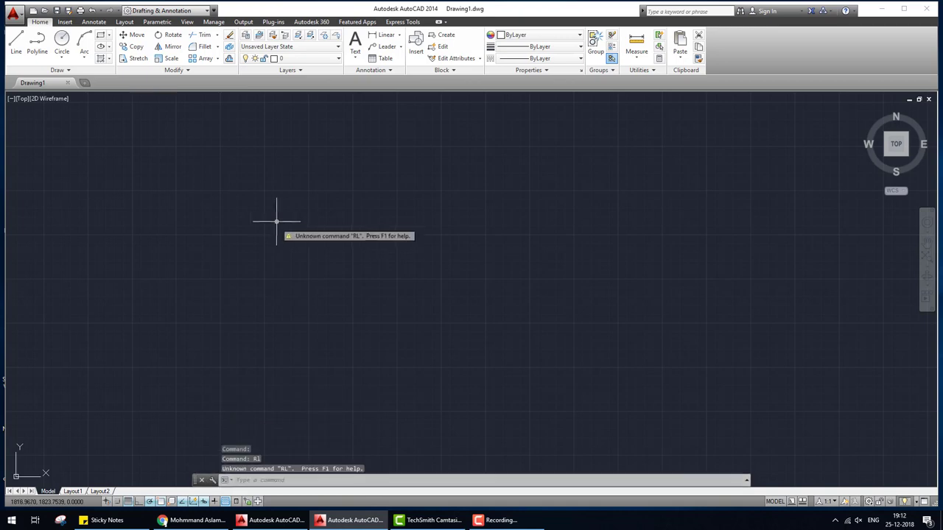
text(l)
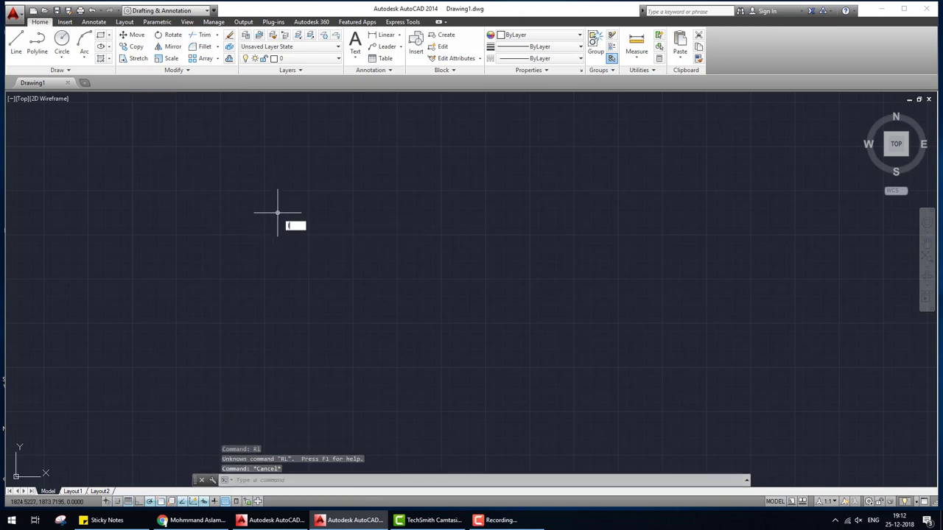
key(Return)
click(270, 215)
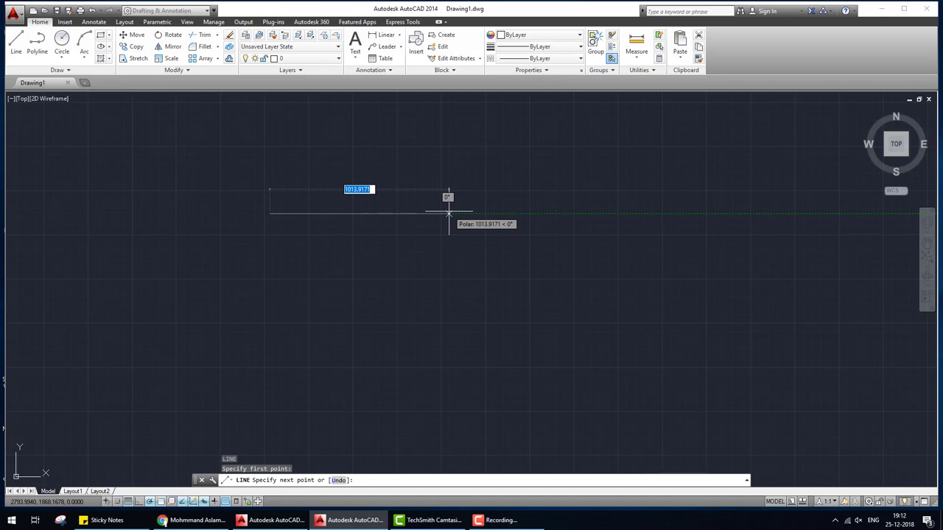
Finish the line as a 100-unit horizontal segment.
text(100)
key(Return)
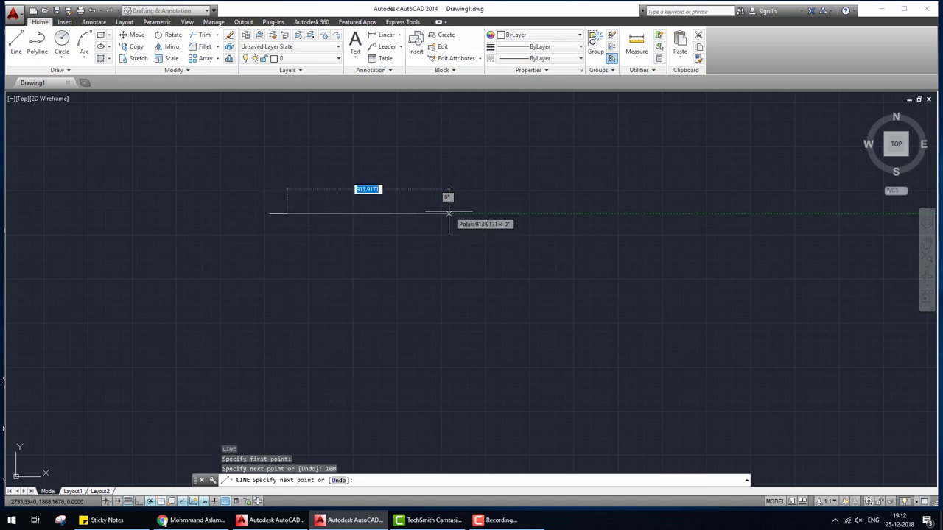
key(Escape)
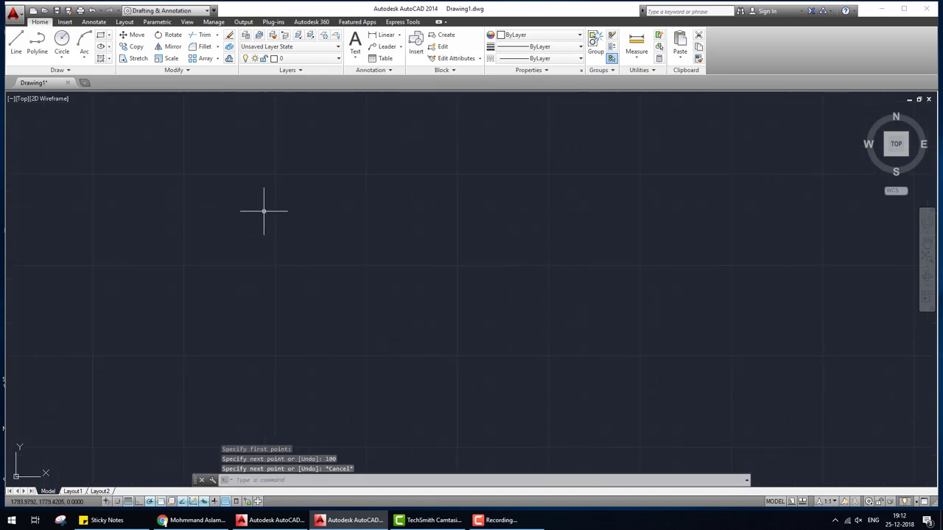
scroll(263, 207, up, 5)
Draw and close extra segments from the line's right end, then undo them.
text(l)
key(Return)
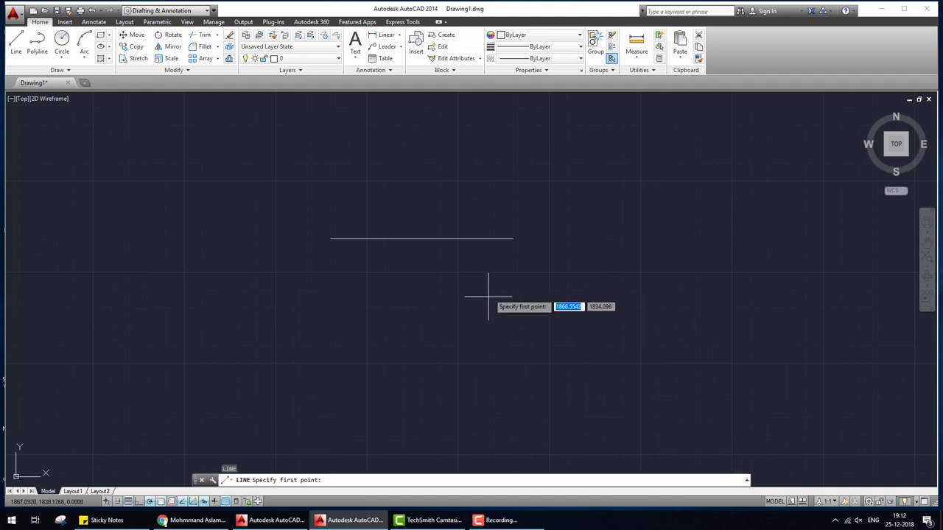
click(513, 238)
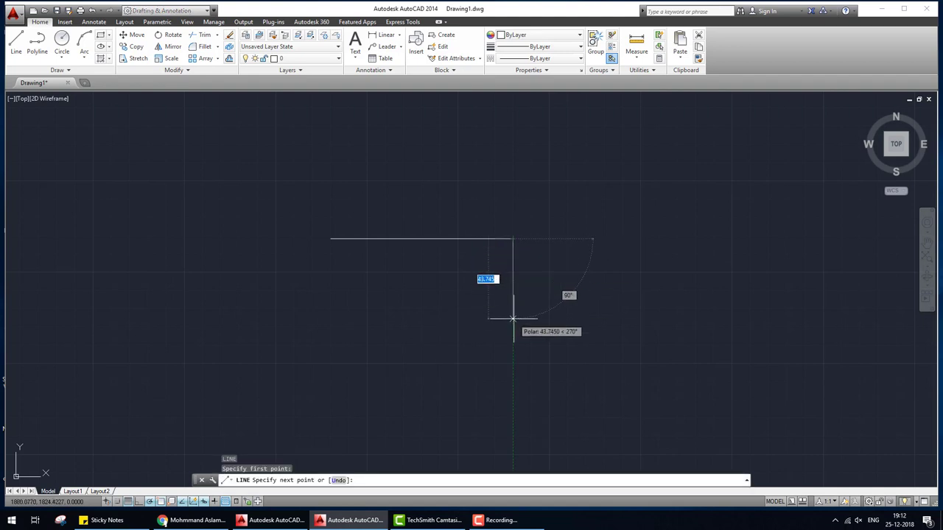
text(150)
key(Return)
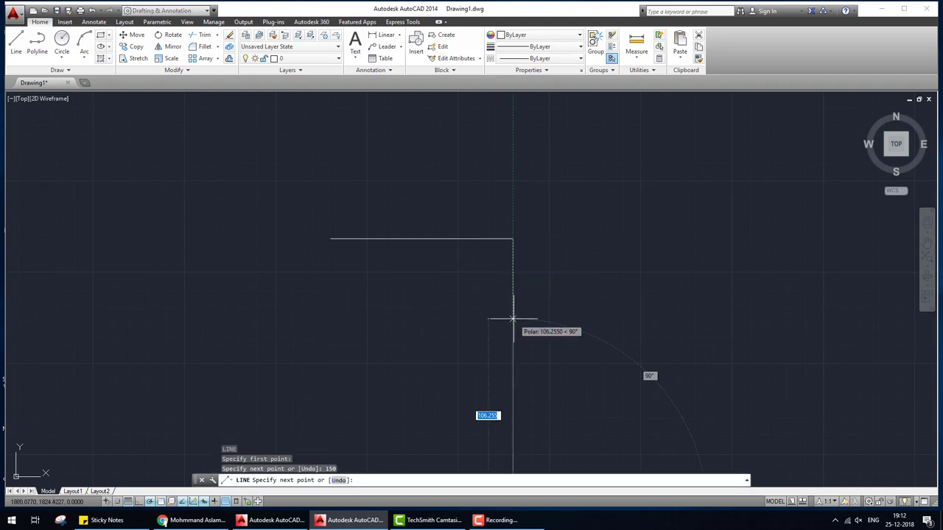
scroll(483, 405, down, 3)
scroll(464, 427, down, 1)
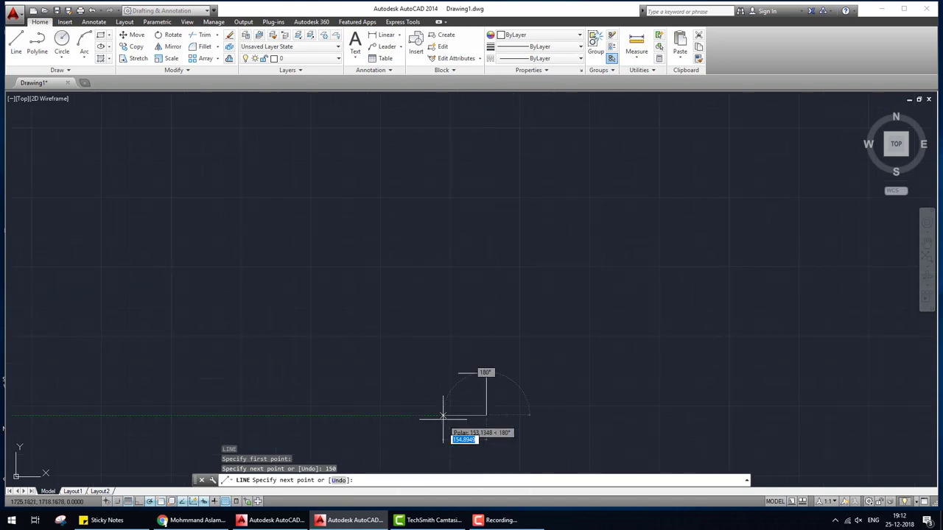
scroll(456, 420, up, 4)
text(1)
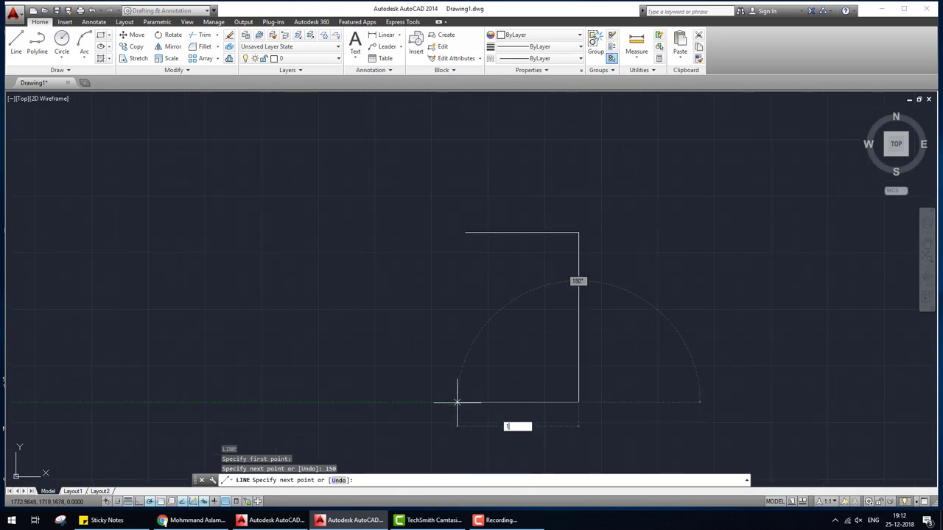
text(00)
key(Return)
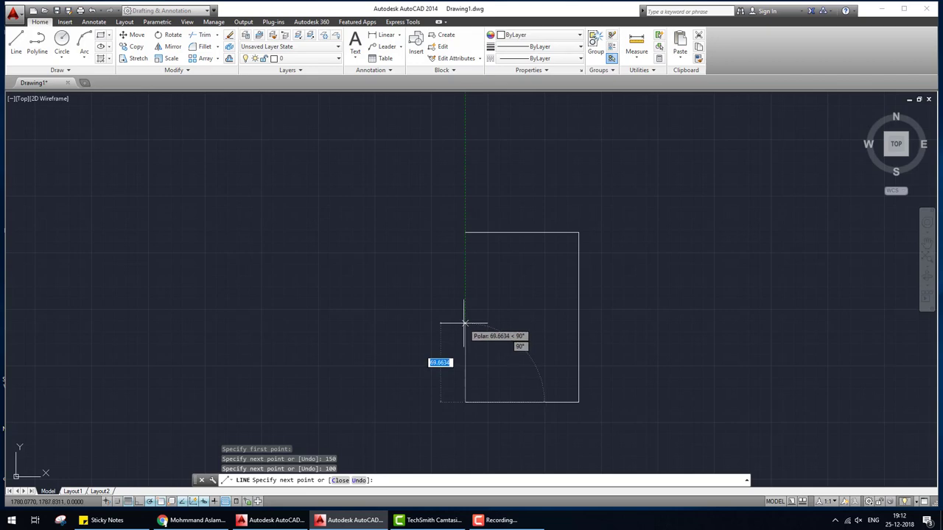
text(c)
key(Return)
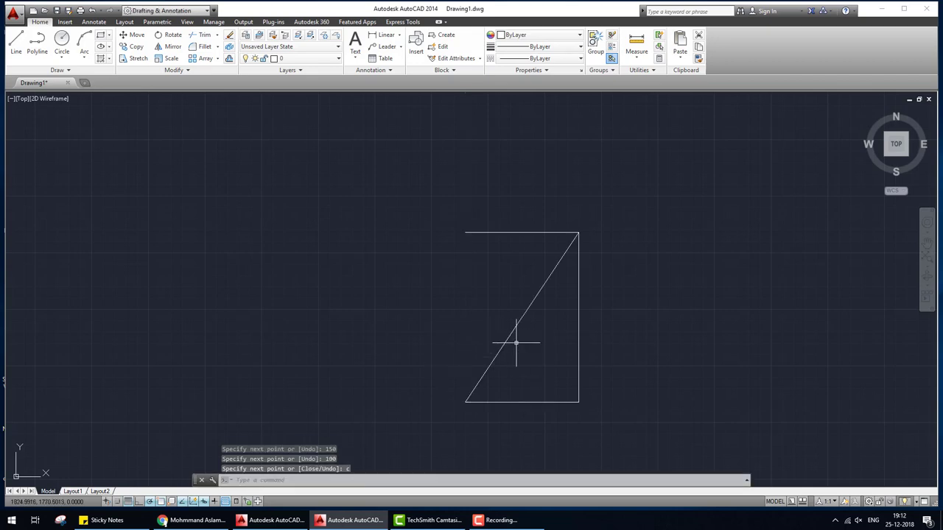
key(ctrl+z)
Draw a 150-unit vertical side from the horizontal line's right end.
text(l)
key(Return)
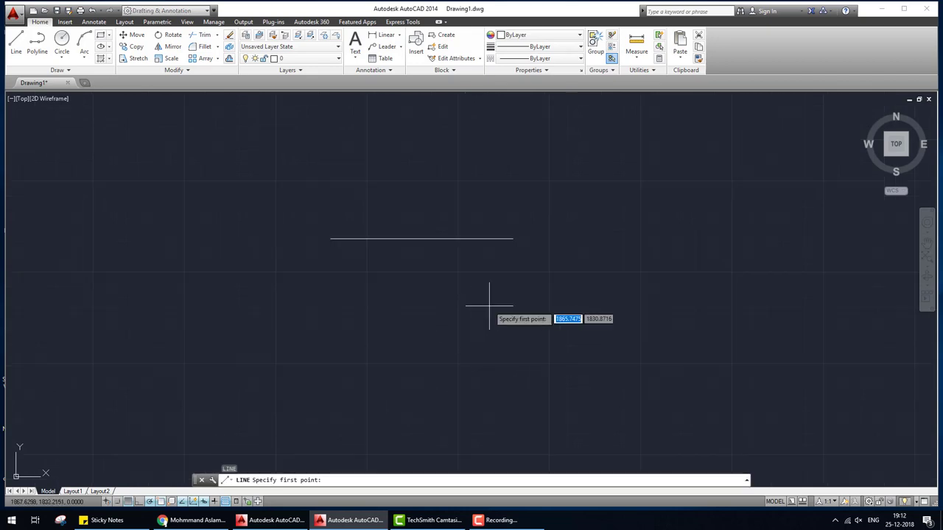
click(512, 238)
text(150)
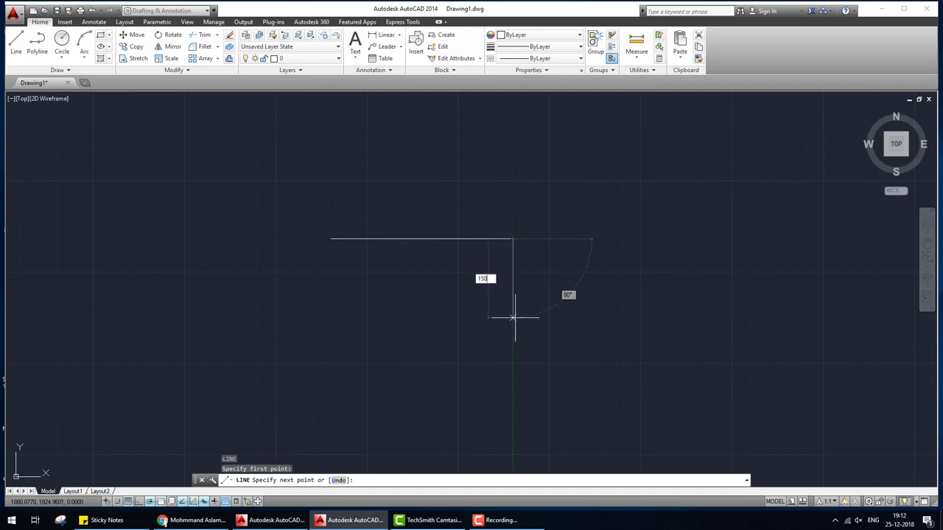
key(Return)
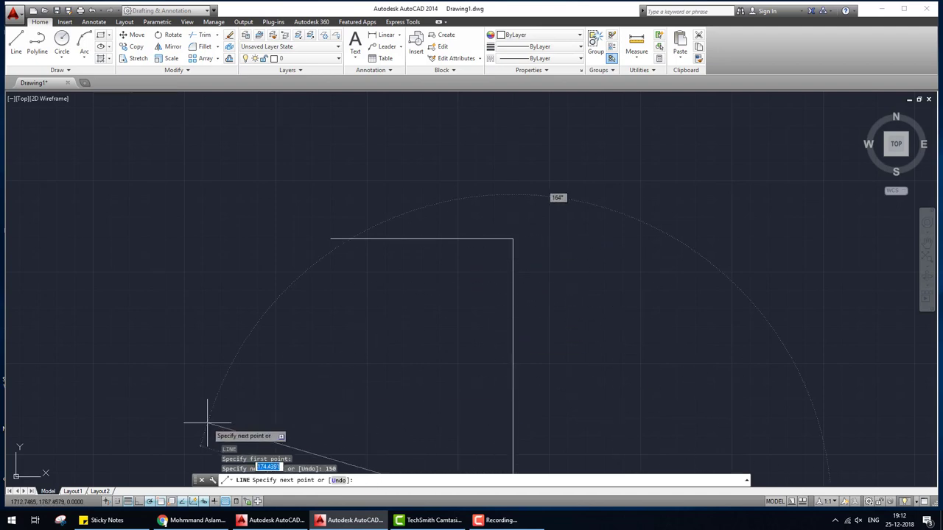
mouse_move(274, 400)
middle_down()
mouse_move(557, 323)
mouse_move(300, 346)
middle_up()
With Ortho on, add the 100-unit bottom and 150-unit left sides, then end LINE.
key(F8)
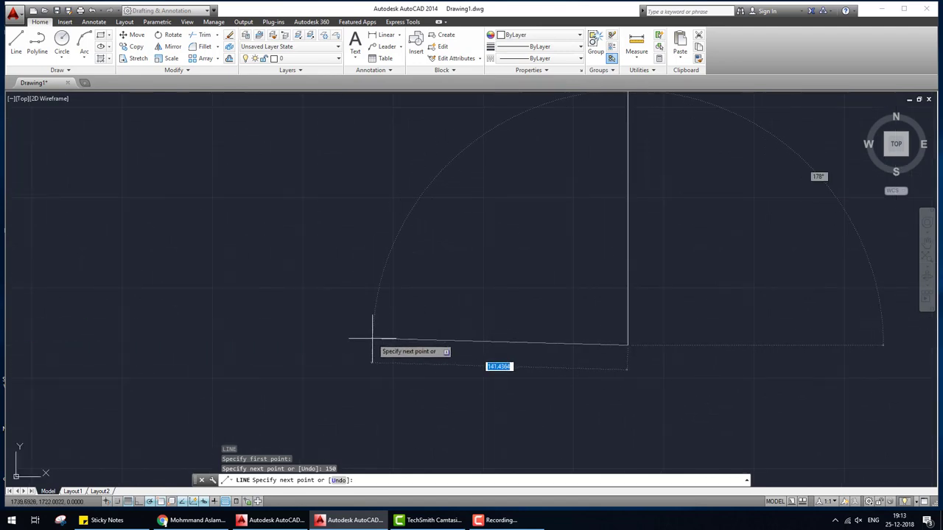
text(100)
key(Return)
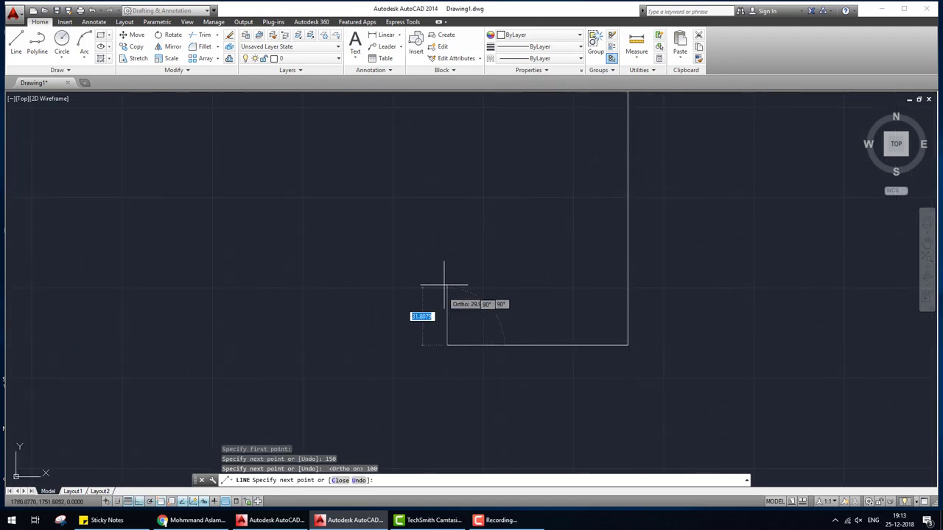
text(150)
key(Return)
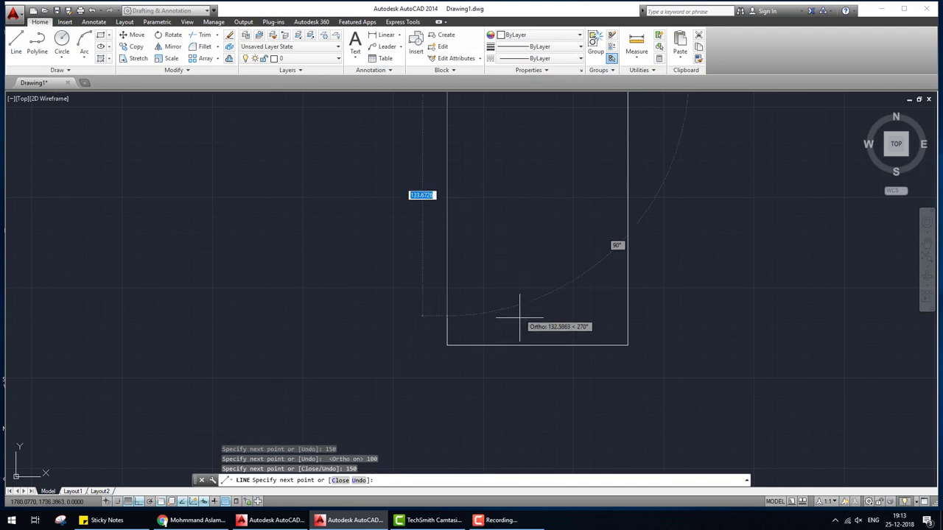
scroll(518, 303, down, 4)
key(Escape)
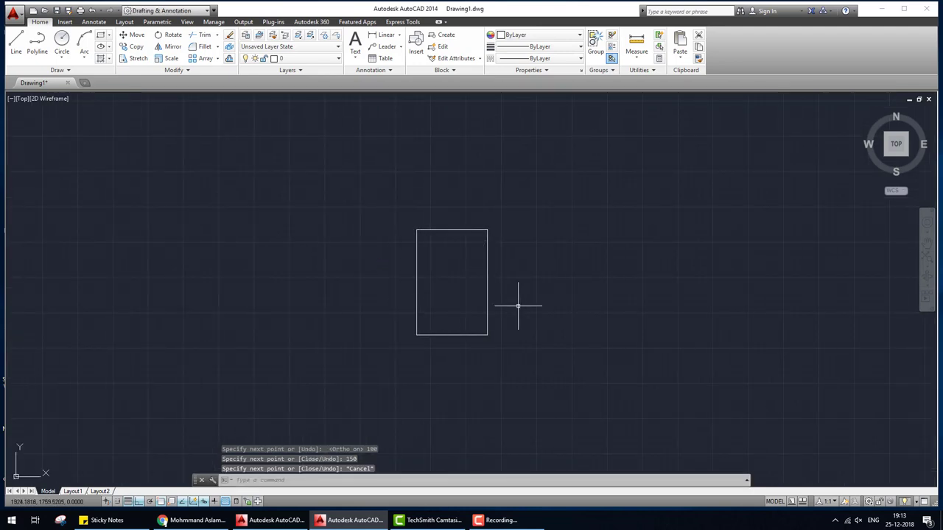
scroll(489, 315, up, 3)
scroll(489, 316, down, 2)
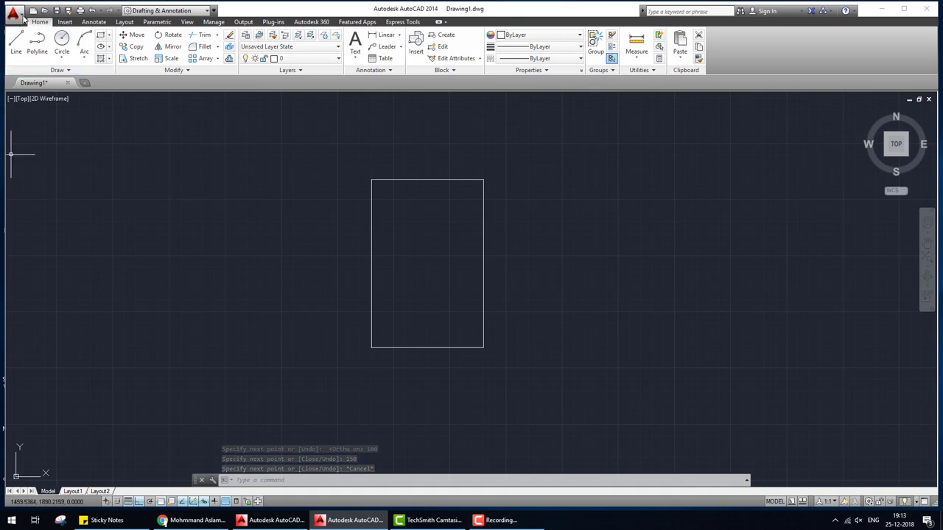
Start Save As and browse to the Desktop.
click(16, 14)
click(41, 133)
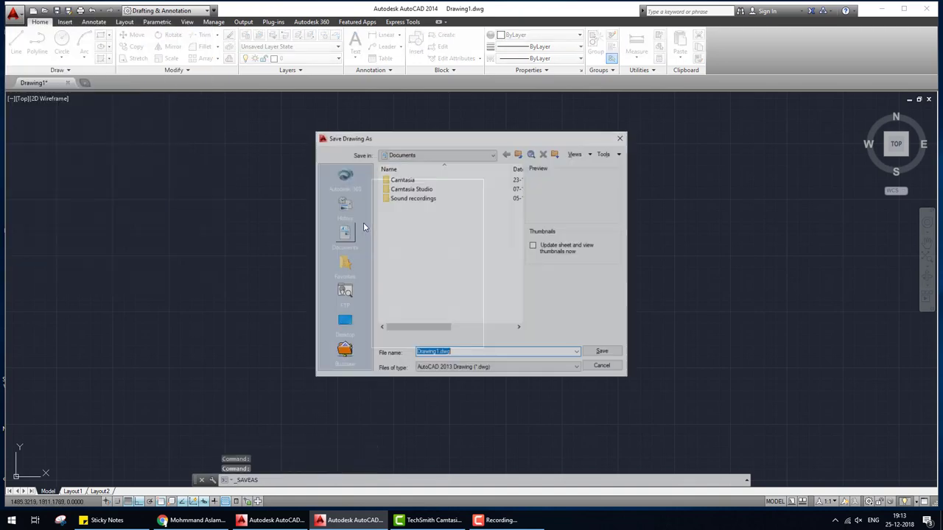
click(343, 322)
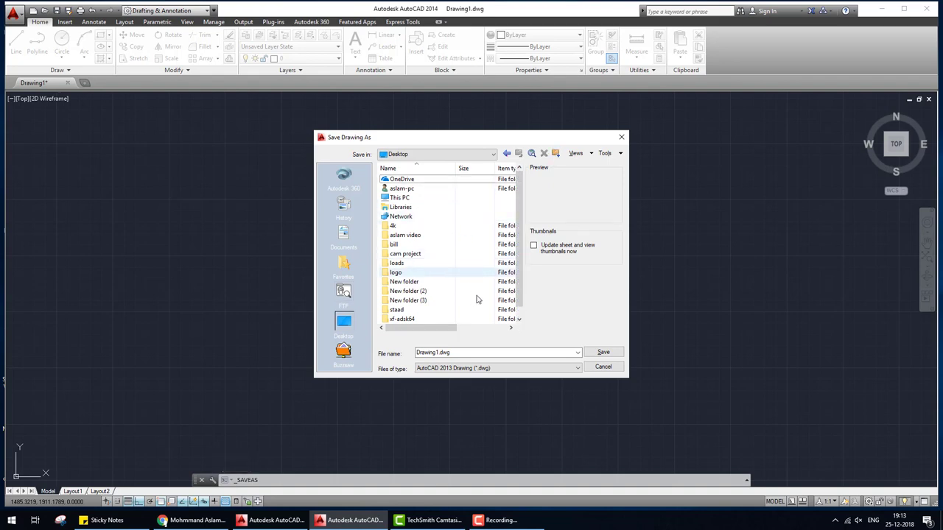
Create a Desktop folder named 'dwg' and save Drawing1.dwg into it.
click(519, 318)
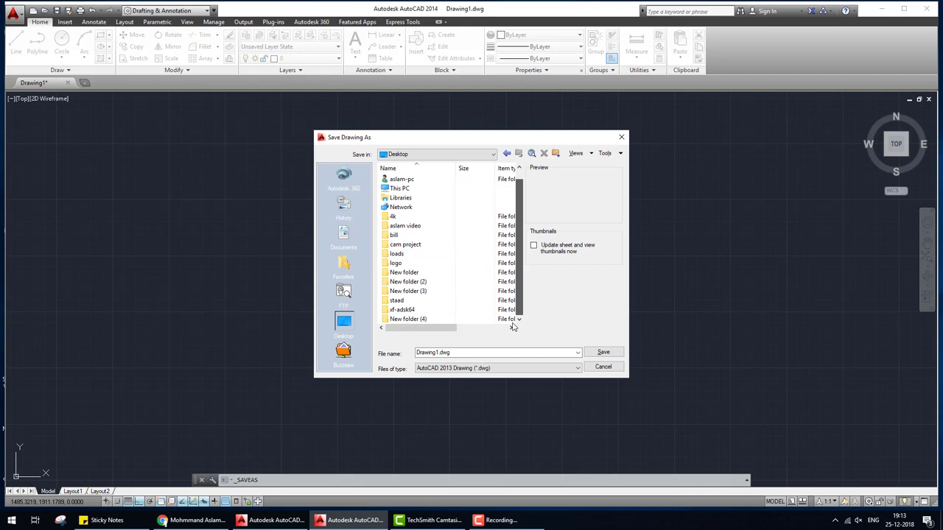
click(419, 322)
click(418, 321)
text(dw)
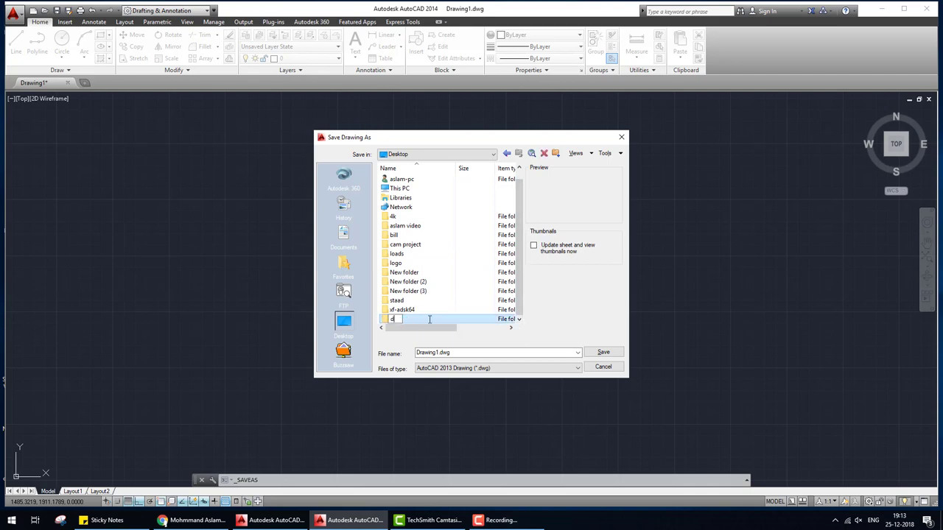
text(g)
key(Return)
key(Return)
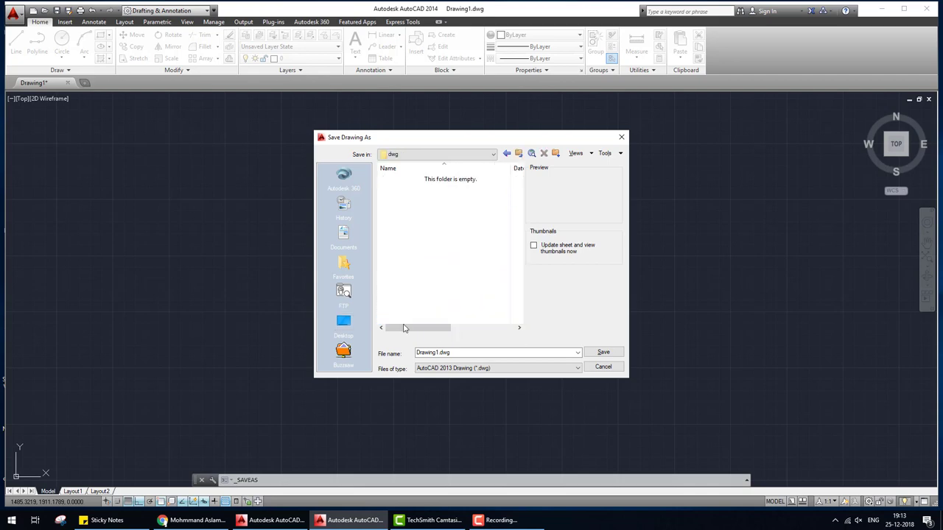
click(603, 353)
click(14, 13)
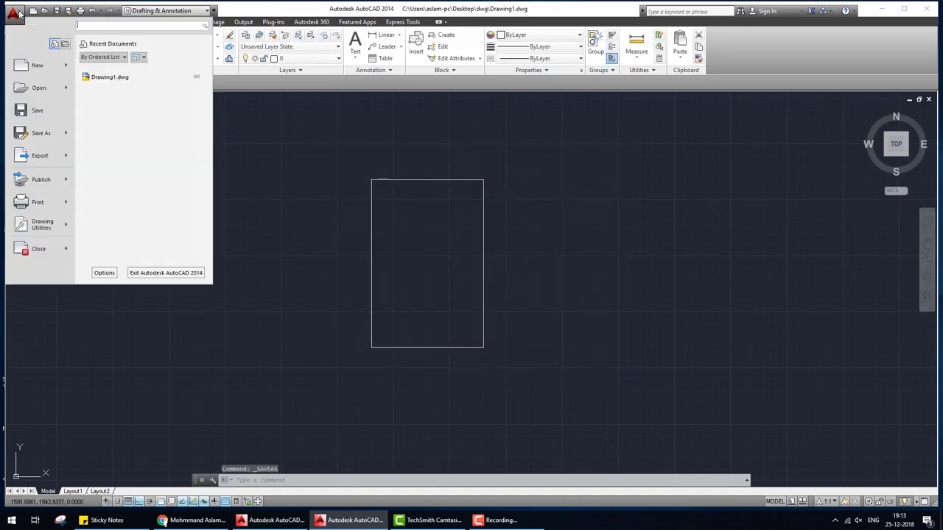
Save a copy as Drawing1.dxf in AutoCAD 2013 DXF format, then close AutoCAD.
click(30, 133)
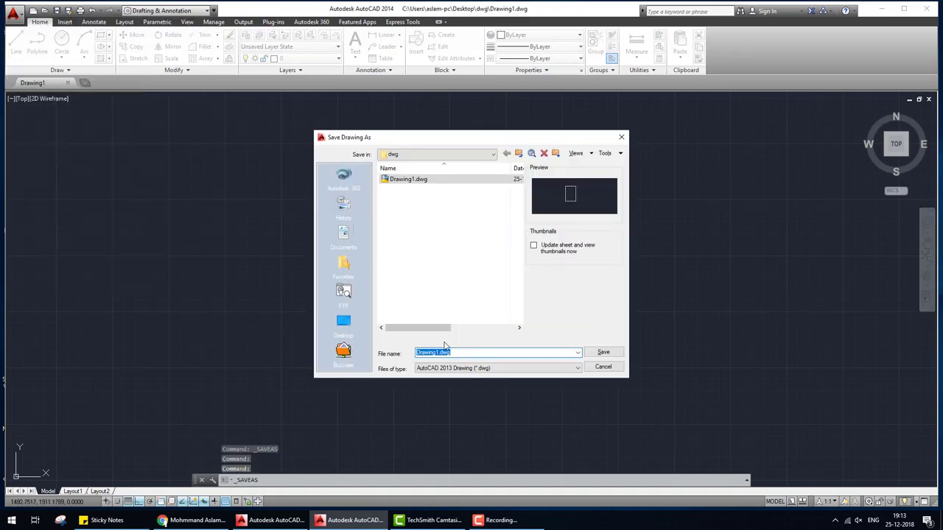
click(482, 373)
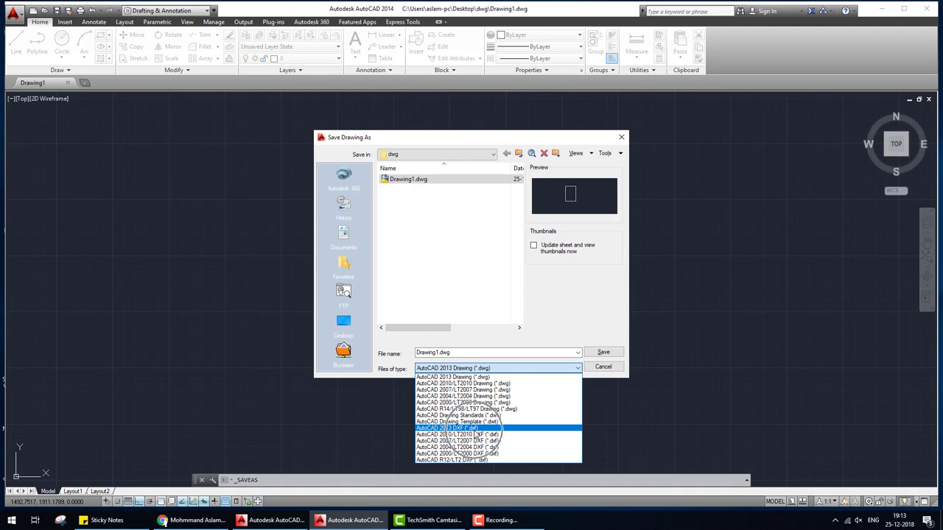
click(475, 429)
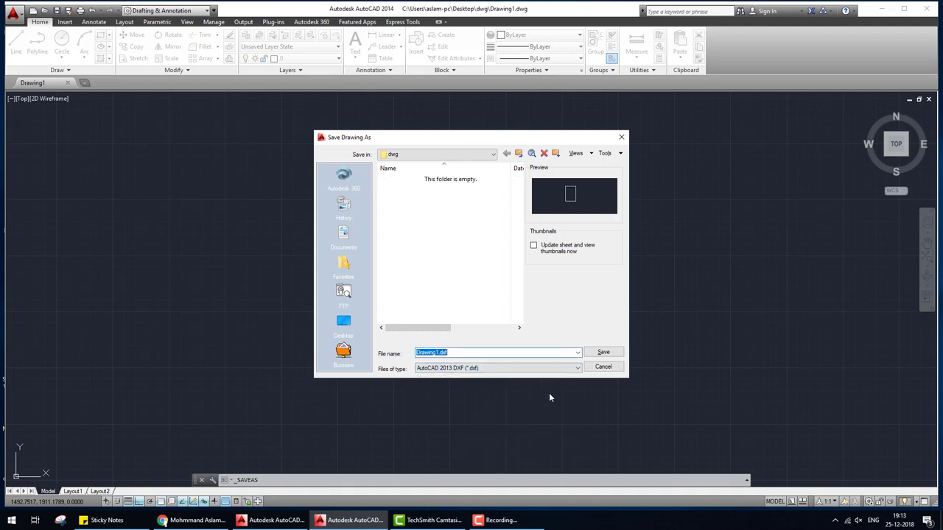
click(603, 353)
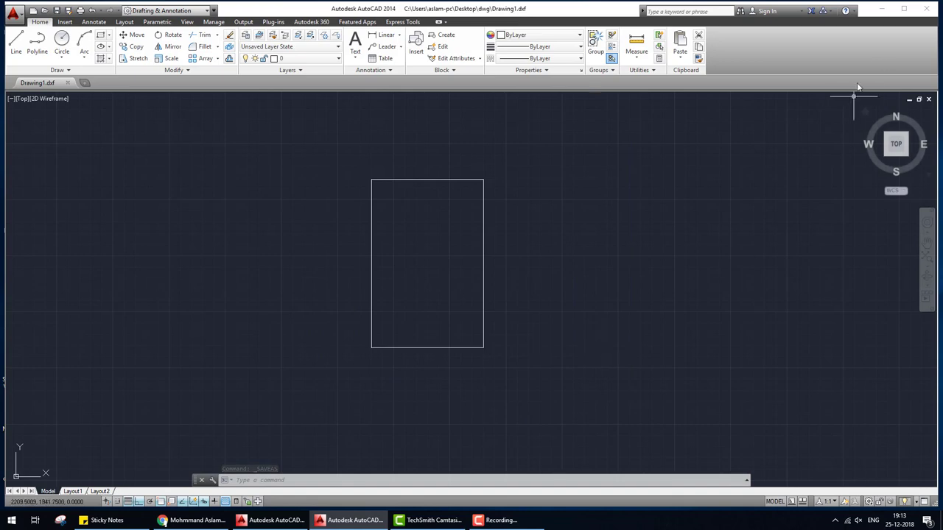
click(924, 15)
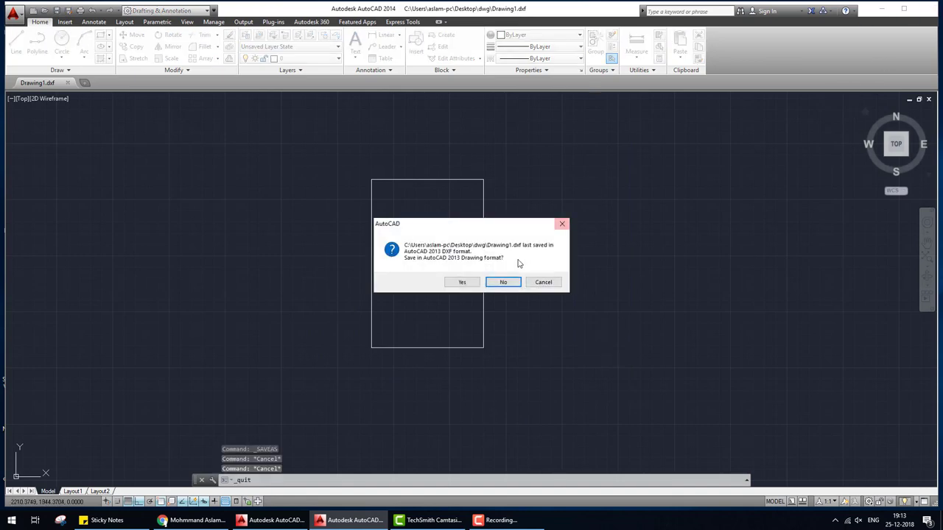
Quit AutoCAD without converting to DWG and launch STAAD.Pro V8i.
click(488, 284)
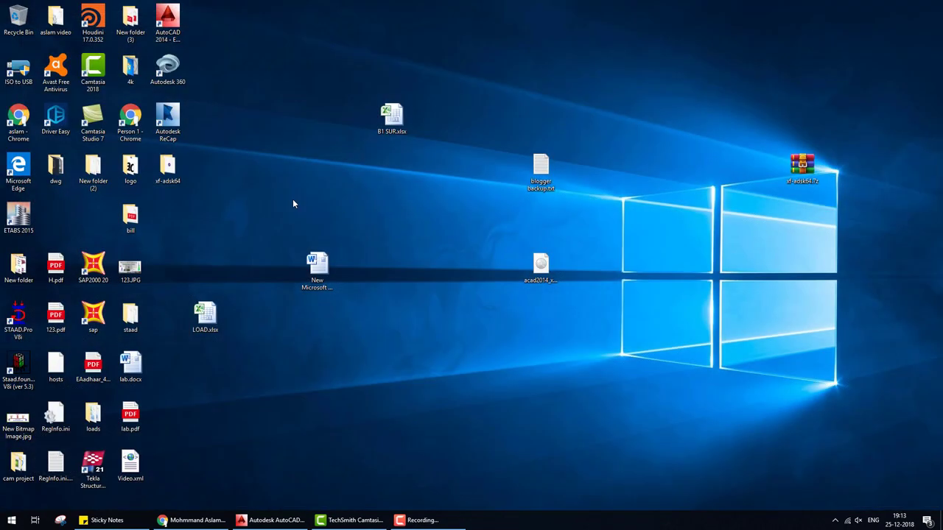
double_click(24, 322)
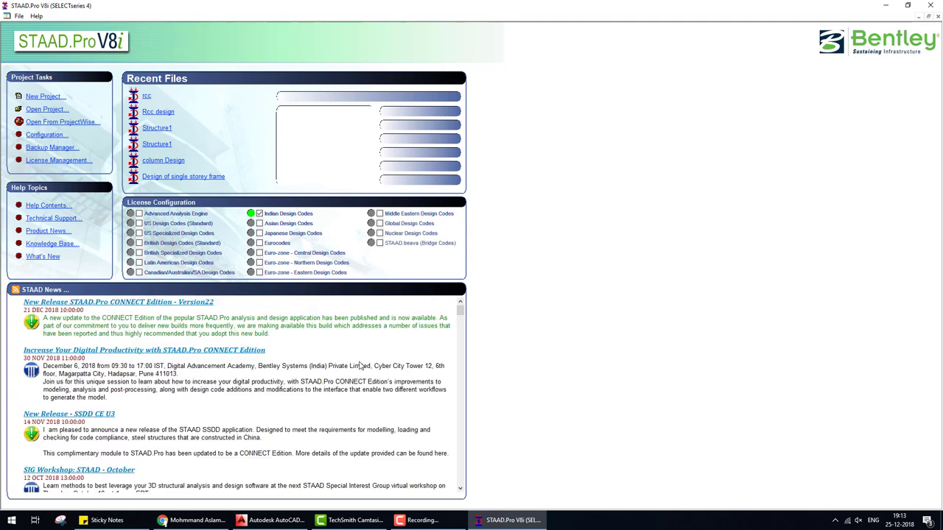
Create a new Space structure in metre units, overwriting Structure1.
click(50, 97)
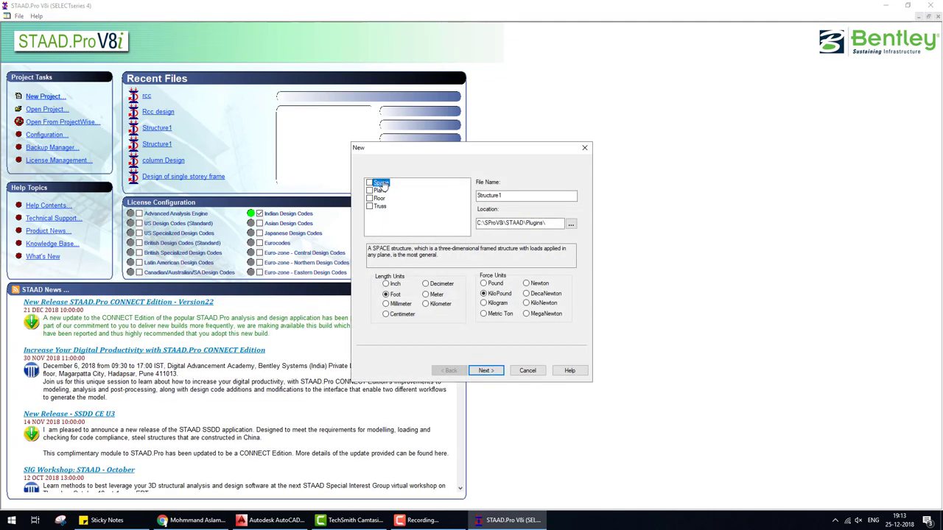
click(381, 183)
click(426, 295)
click(486, 371)
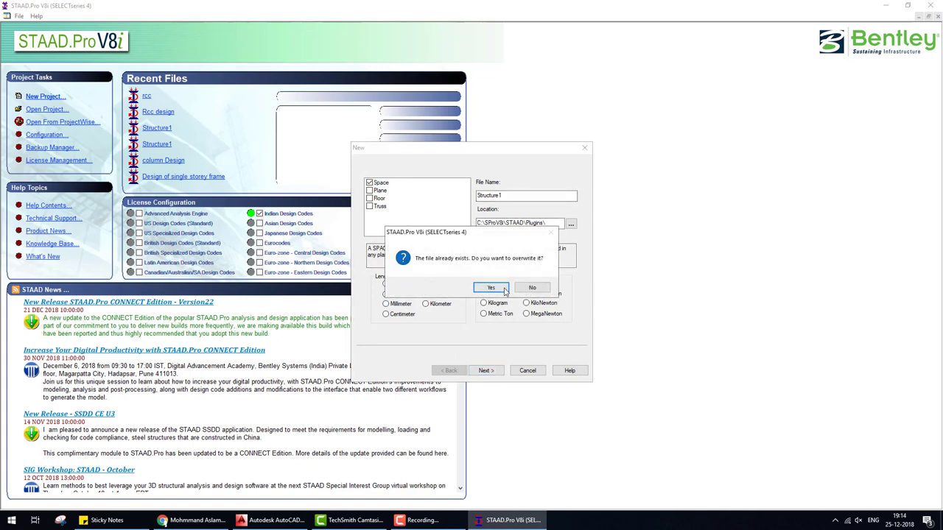
click(490, 288)
click(540, 317)
click(482, 370)
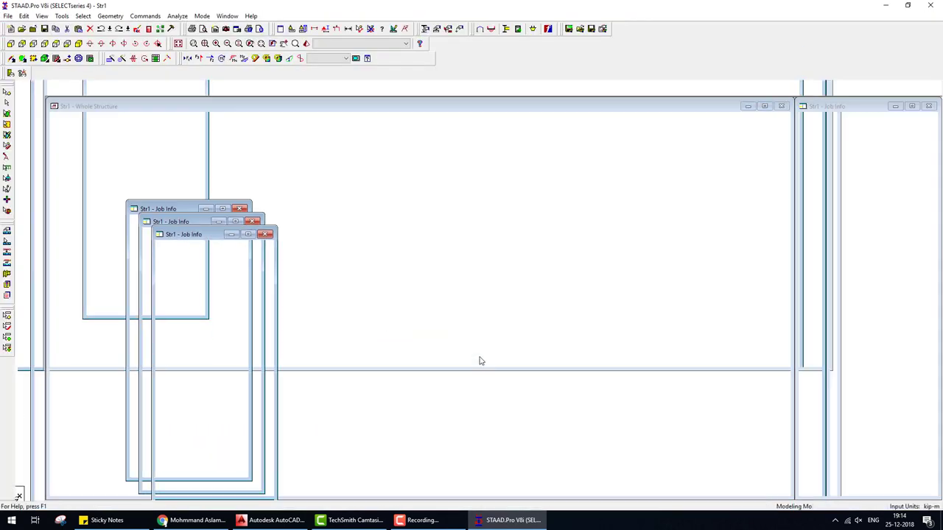
click(7, 15)
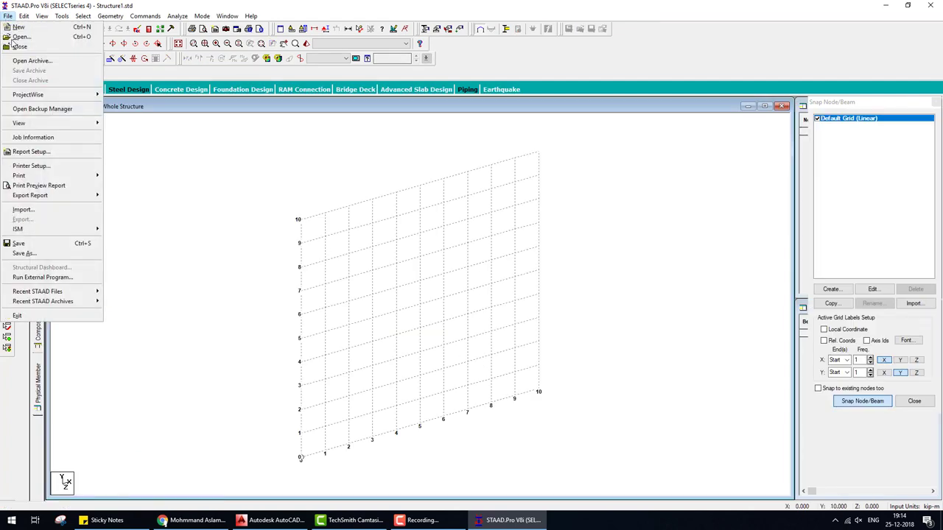
Import Drawing1.dxf from Desktop\dwg as a 3D DXF model.
click(23, 209)
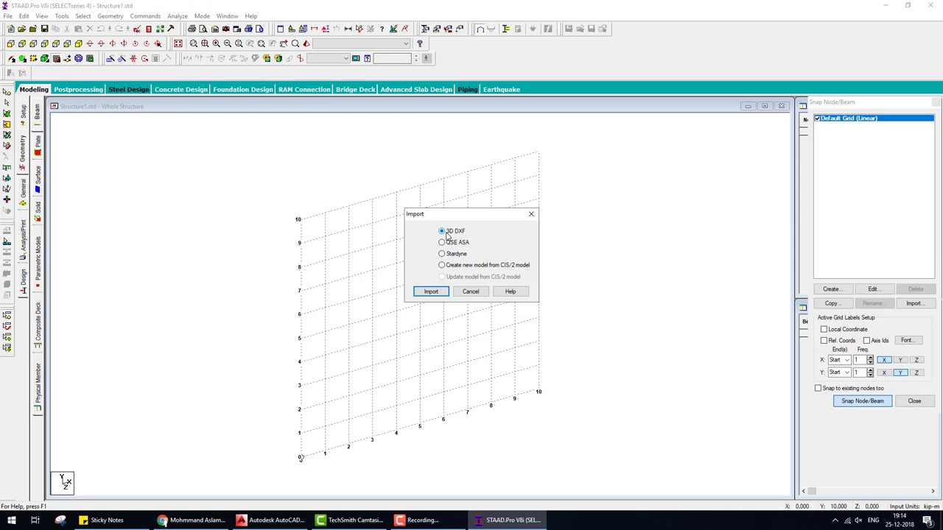
click(431, 292)
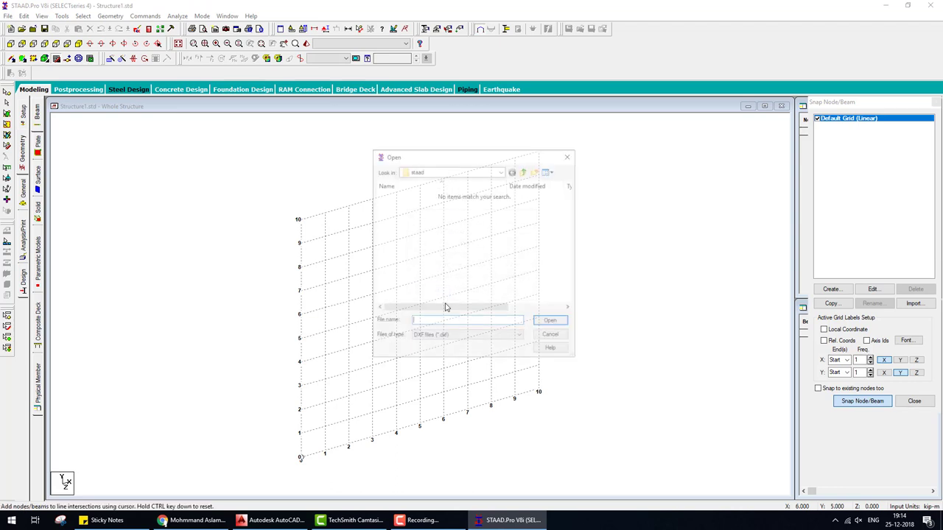
click(501, 171)
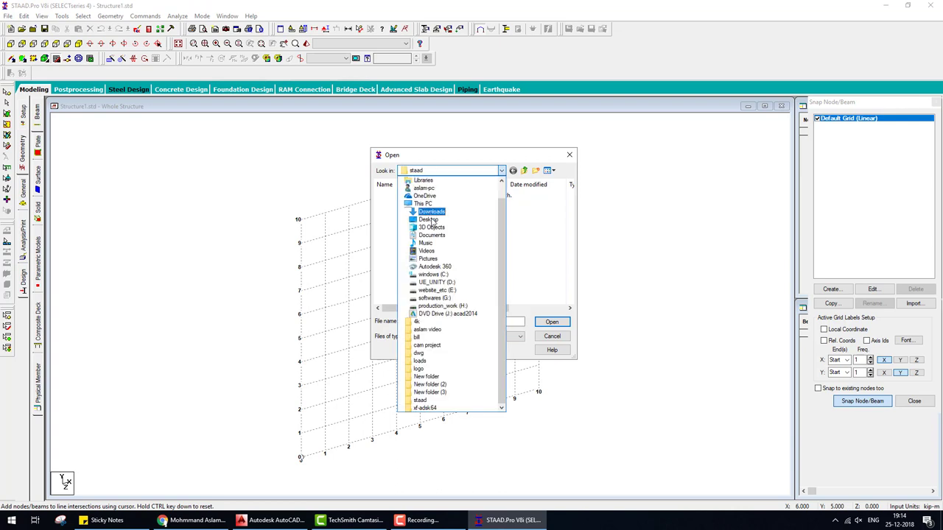
click(433, 218)
scroll(413, 291, down, 1)
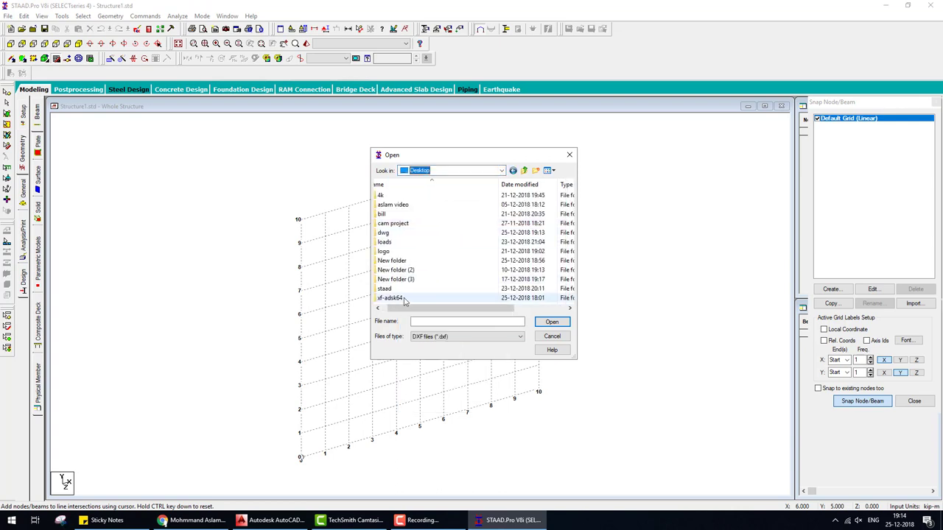
double_click(392, 235)
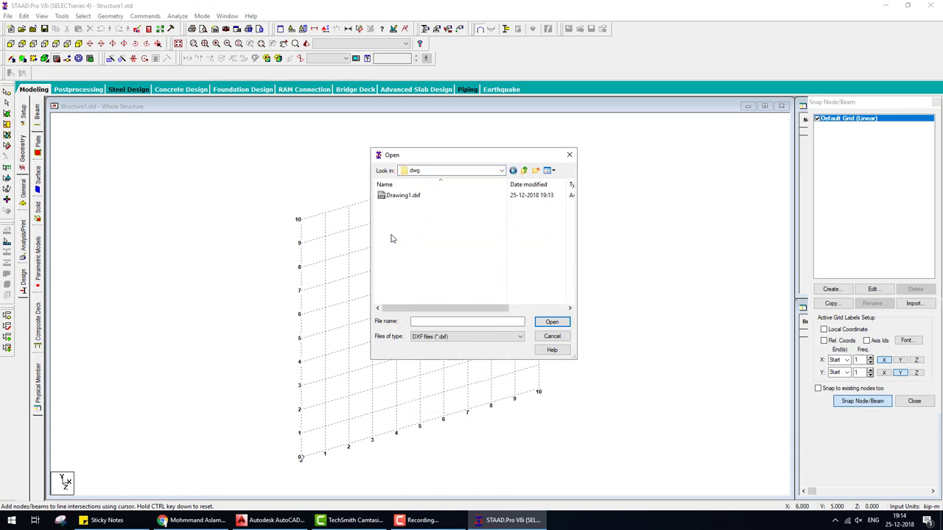
click(403, 196)
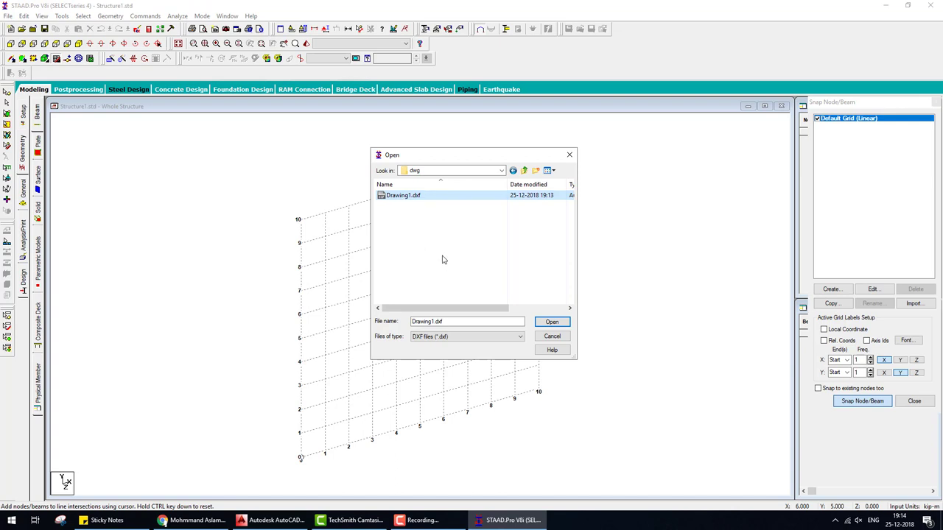
click(548, 326)
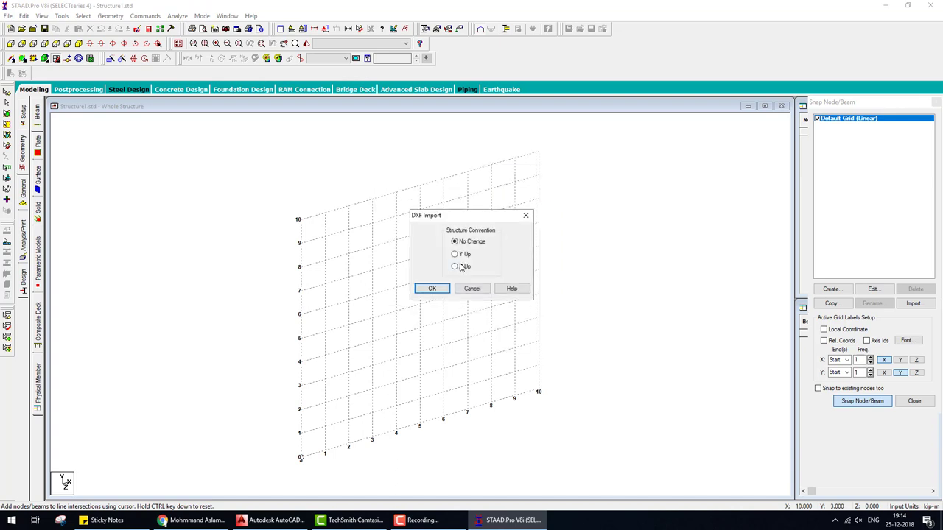
Import the DXF using the Y Up structure convention.
mouse_move(140, 177)
mouse_down()
mouse_move(143, 269)
mouse_move(302, 278)
mouse_move(177, 178)
mouse_move(143, 177)
mouse_up()
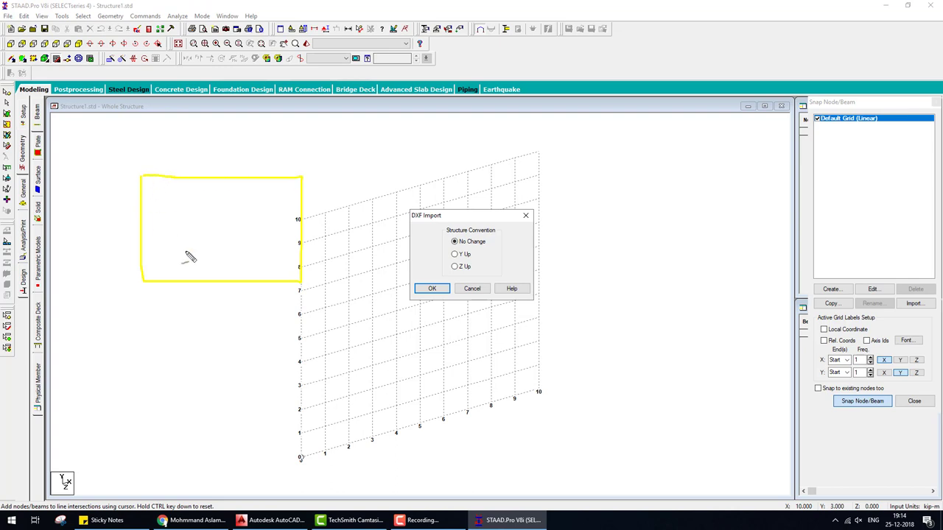
mouse_move(110, 308)
mouse_down()
mouse_move(252, 330)
mouse_move(112, 246)
mouse_move(137, 262)
mouse_up()
drag(88, 200, 127, 222)
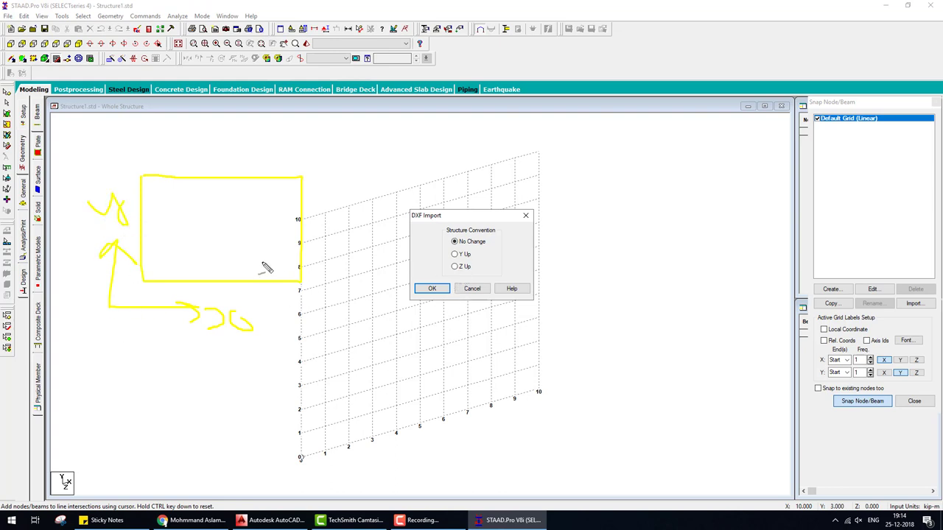
mouse_move(241, 229)
mouse_down()
mouse_move(211, 262)
mouse_move(244, 252)
mouse_up()
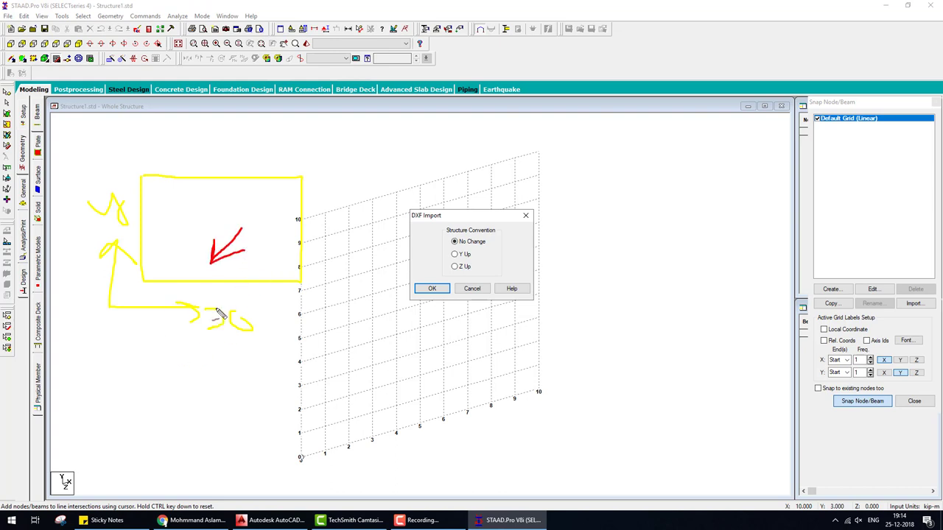
mouse_move(94, 201)
mouse_down()
mouse_move(130, 197)
mouse_move(140, 212)
mouse_up()
drag(199, 202, 220, 234)
key(Escape)
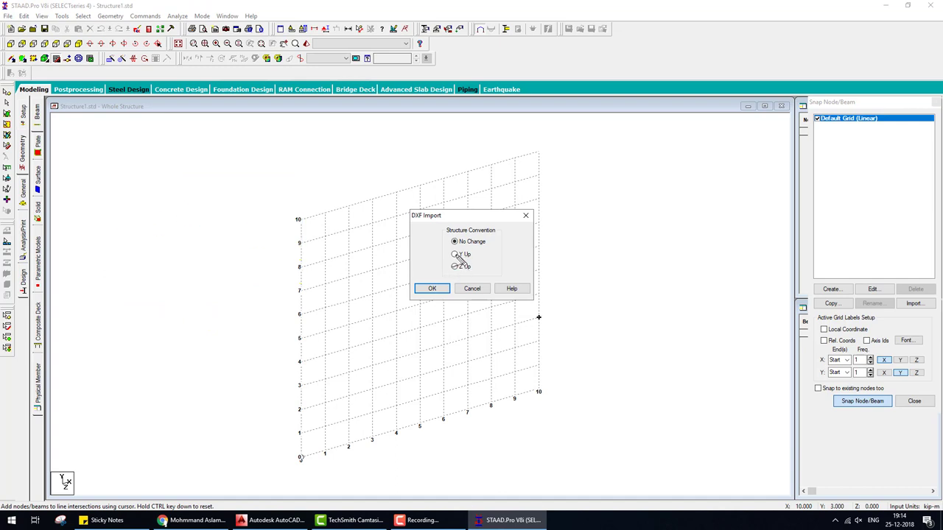
click(455, 255)
click(432, 288)
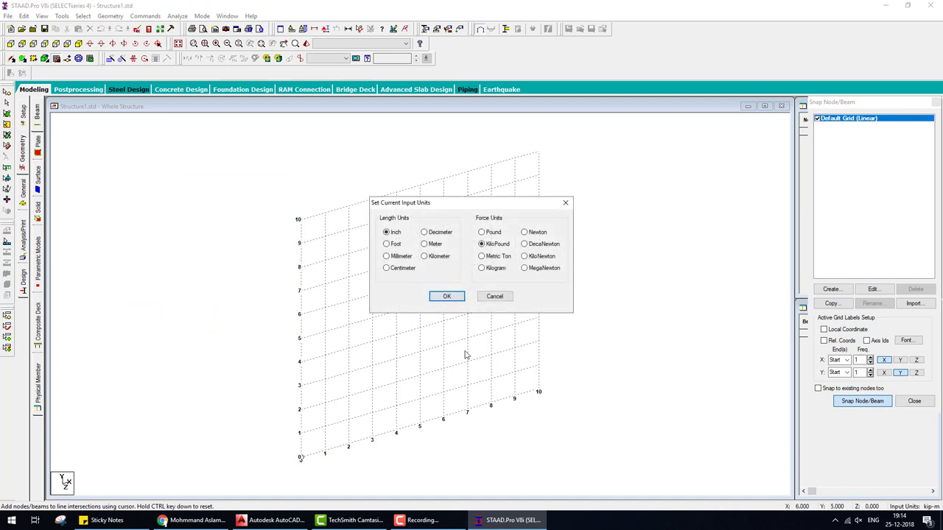
Load the rectangle in metres, measure its 100.00 m and 150.00 m edges, then view from top.
click(436, 246)
click(448, 295)
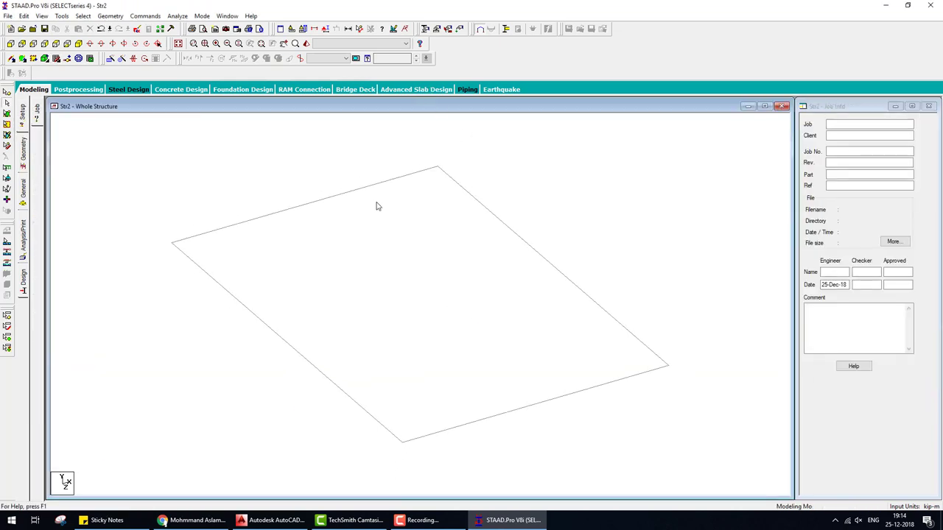
click(373, 193)
click(359, 29)
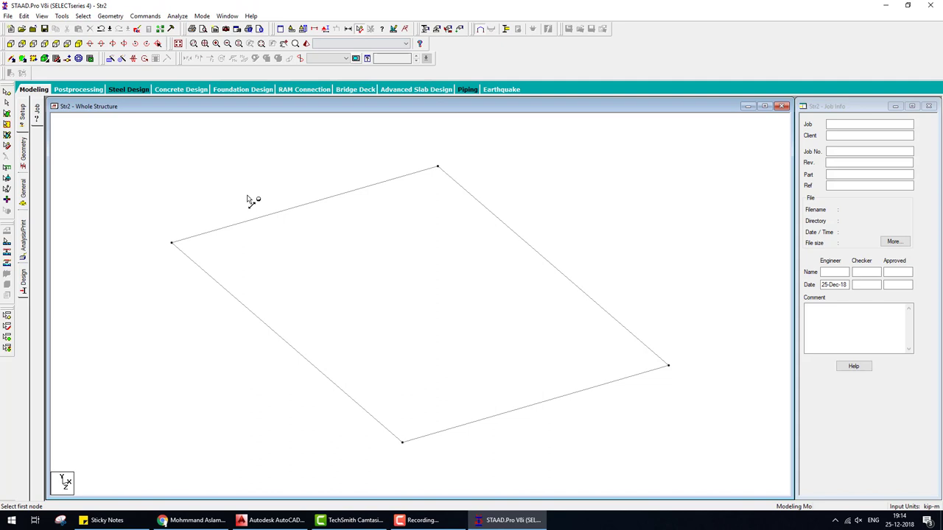
click(177, 241)
click(438, 170)
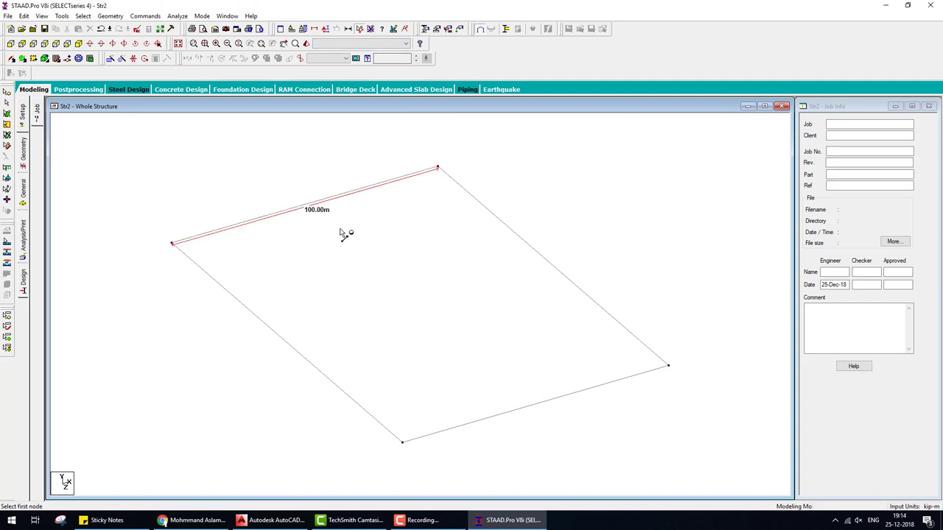
click(438, 169)
click(667, 365)
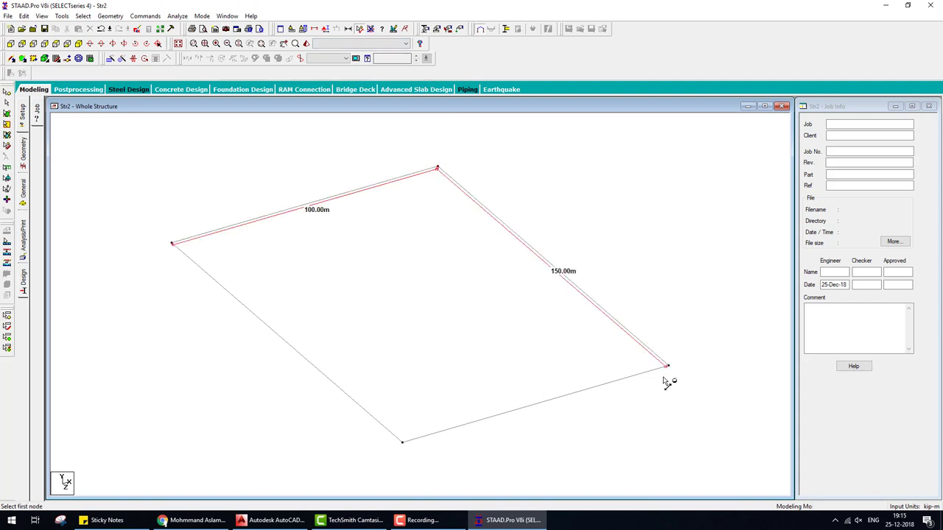
click(55, 44)
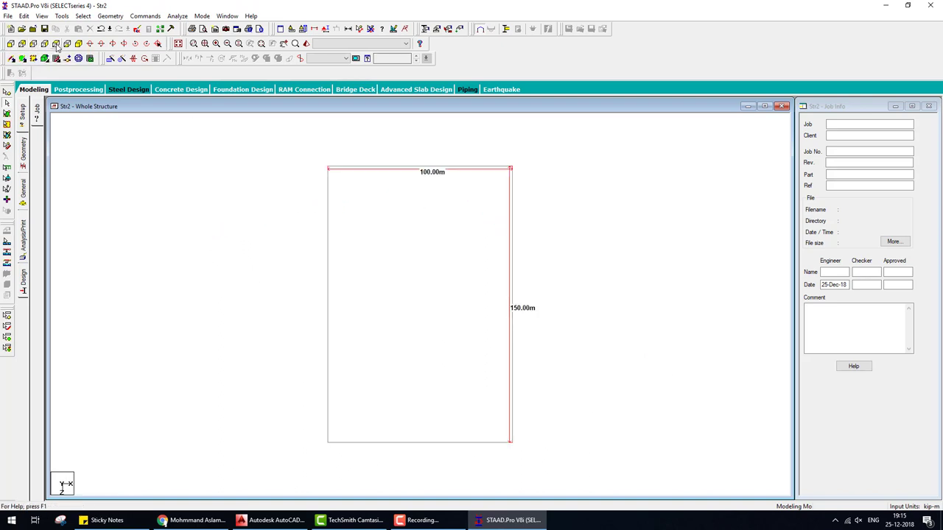